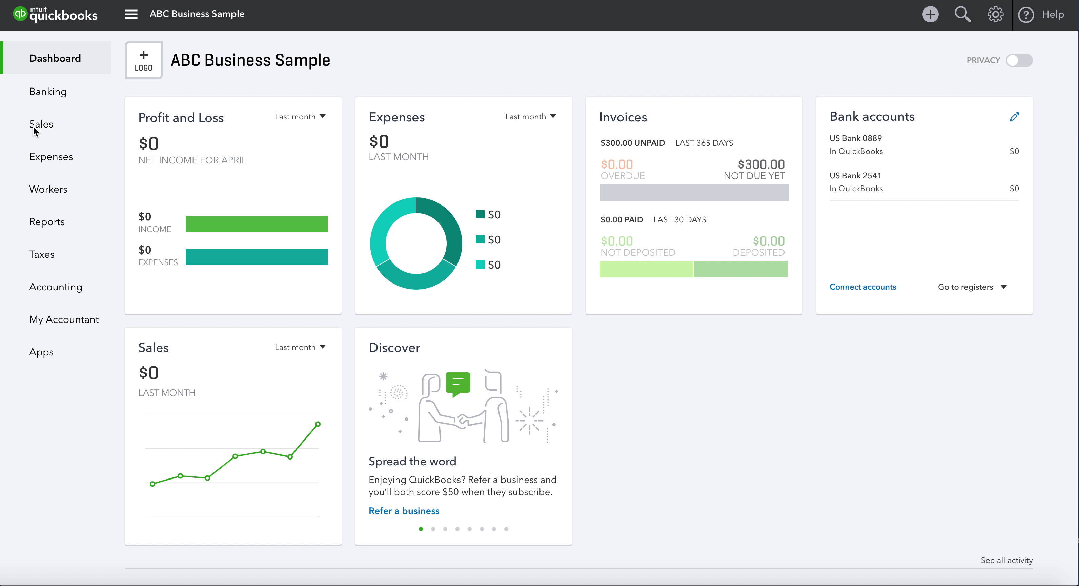
Step: Open invoice 1001 from the sales invoices, inspect its payment terms field, and close the invoice
{"action": "left_click", "coordinate": [41, 132]}
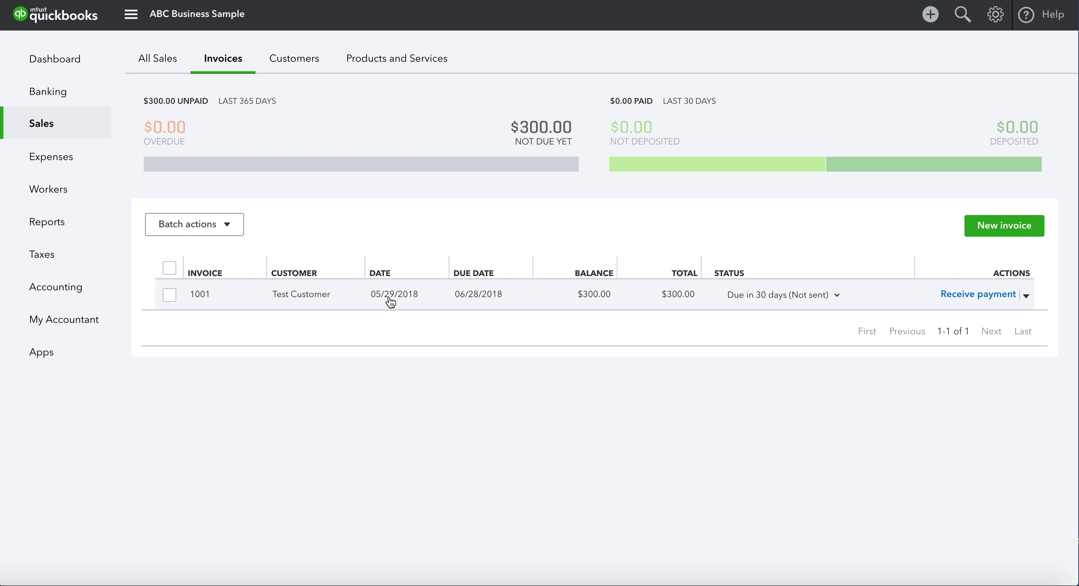
{"action": "left_click", "coordinate": [390, 298]}
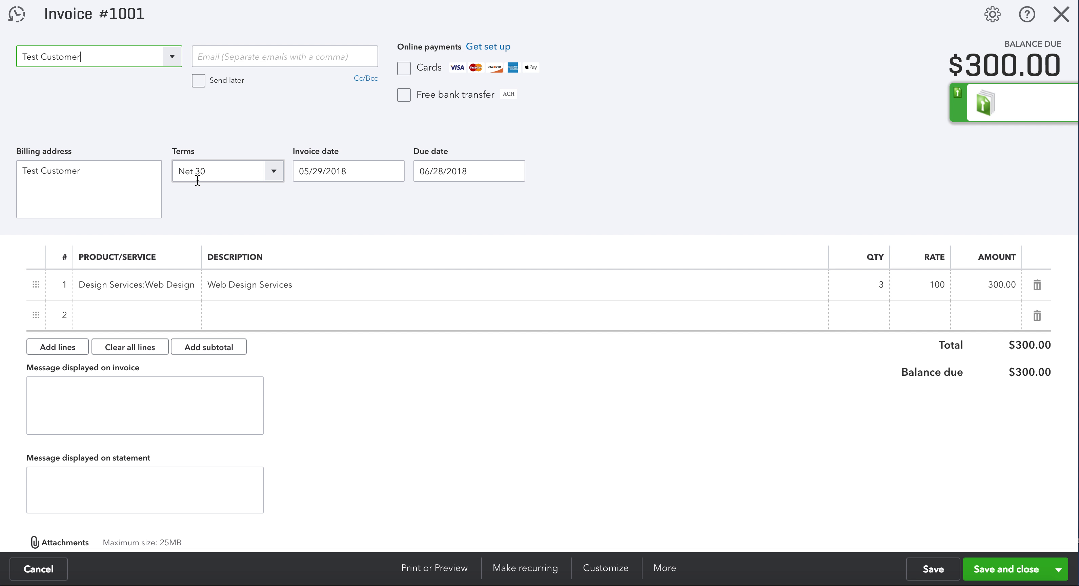
{"action": "left_click", "coordinate": [250, 179]}
{"action": "left_click", "coordinate": [270, 176]}
{"action": "left_click", "coordinate": [269, 178]}
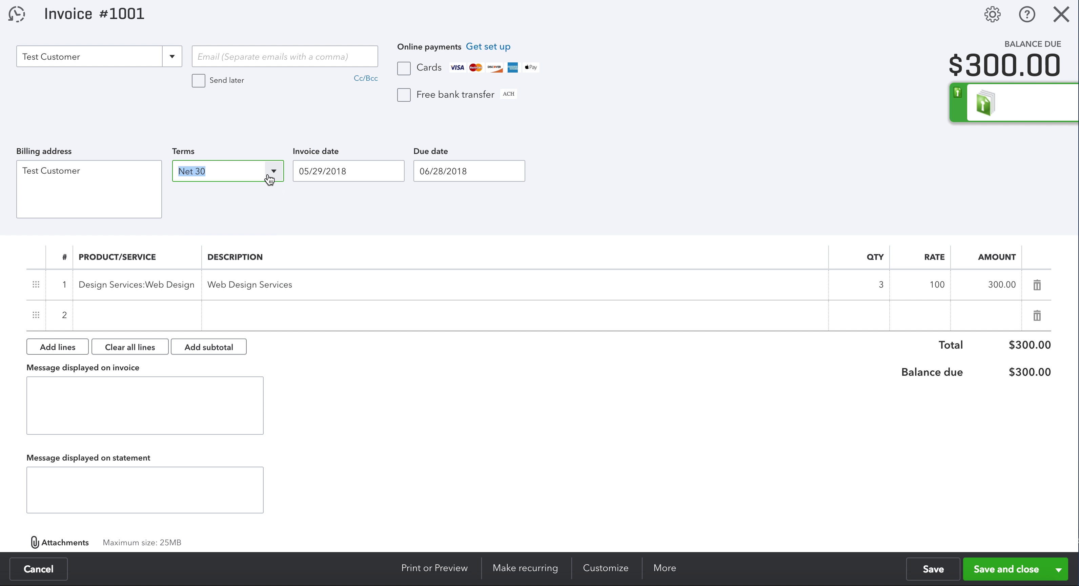
{"action": "left_click", "coordinate": [1061, 14]}
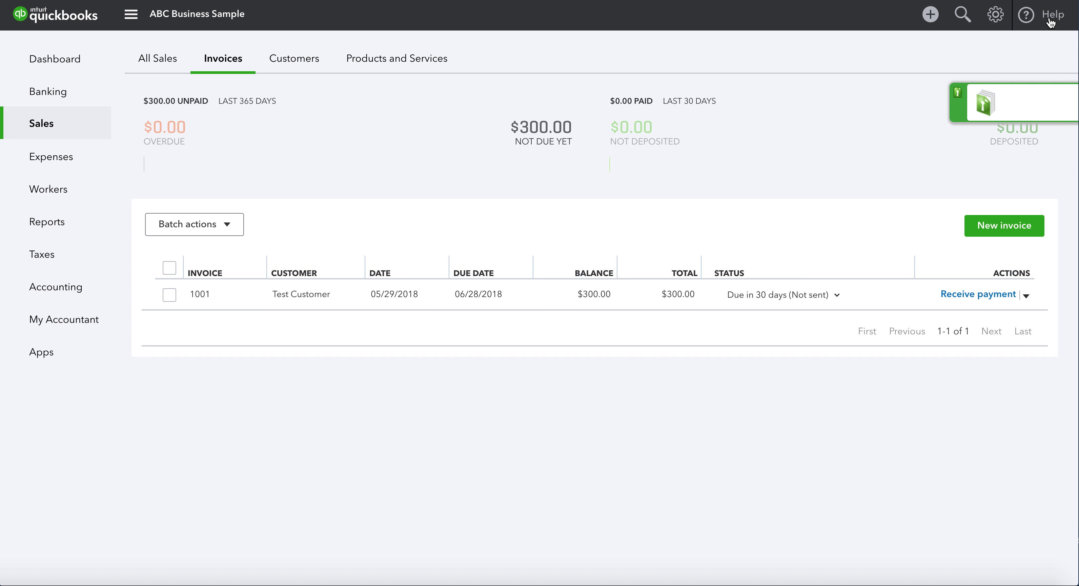
Step: Open the company's Terms list from the collection of all lists
{"action": "left_click", "coordinate": [997, 17]}
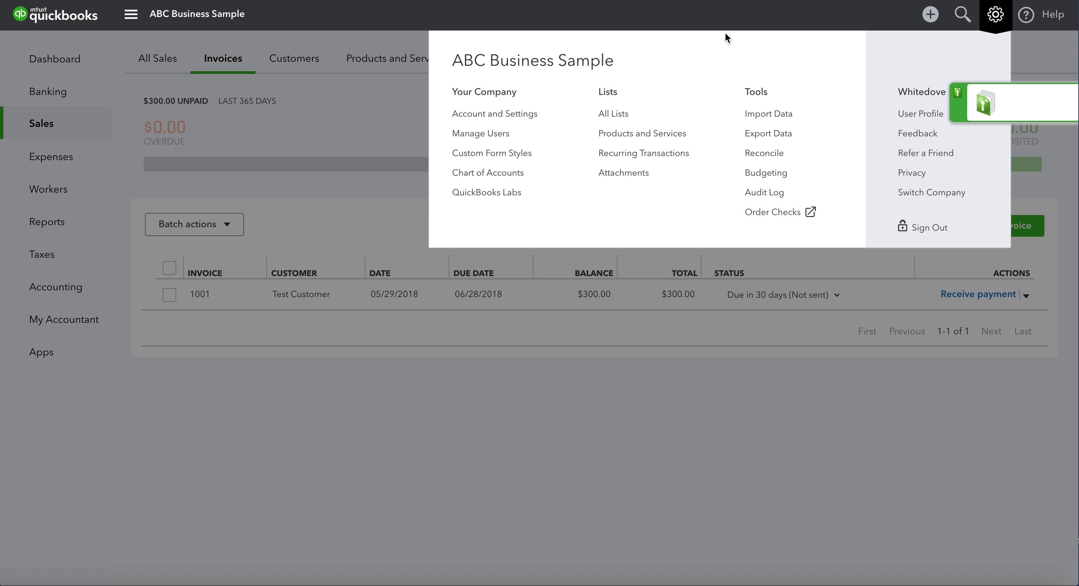
{"action": "left_click", "coordinate": [615, 114]}
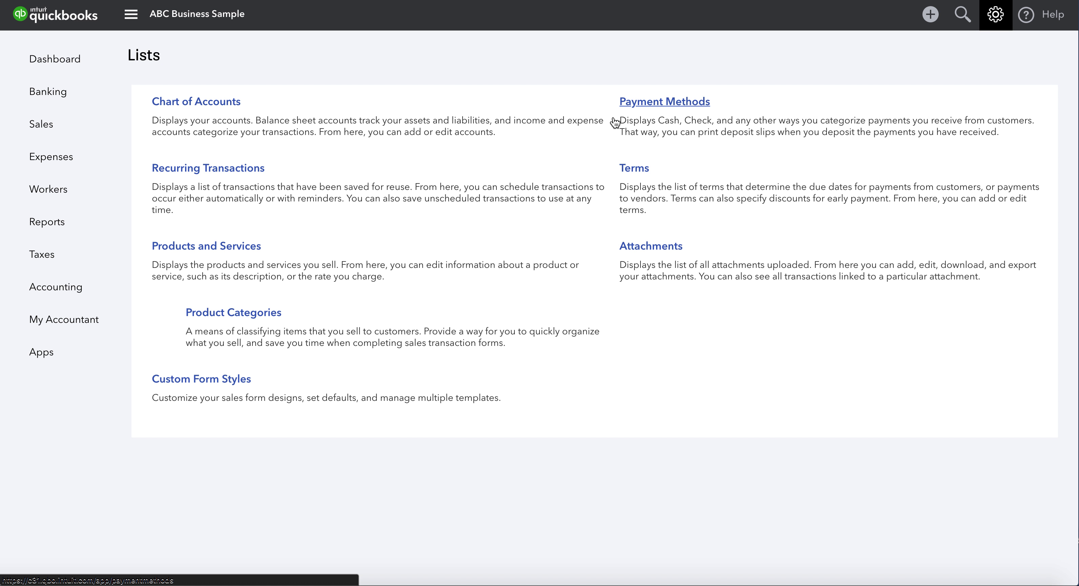
{"action": "left_click", "coordinate": [631, 169]}
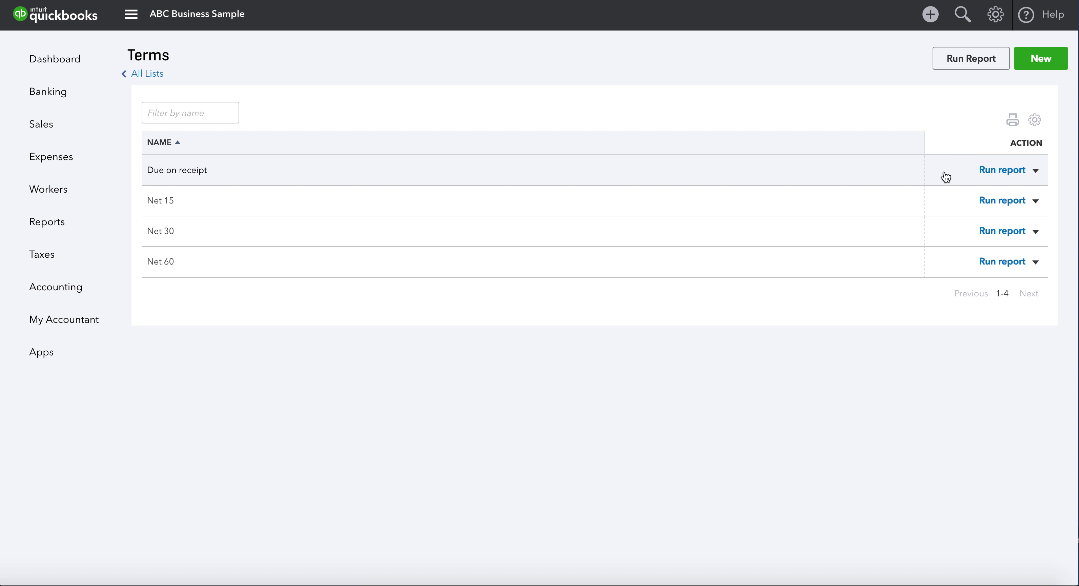
Step: Edit the Due on receipt term so it is due in a fixed number of days, and save it
{"action": "left_click", "coordinate": [1035, 170]}
{"action": "left_click", "coordinate": [971, 190]}
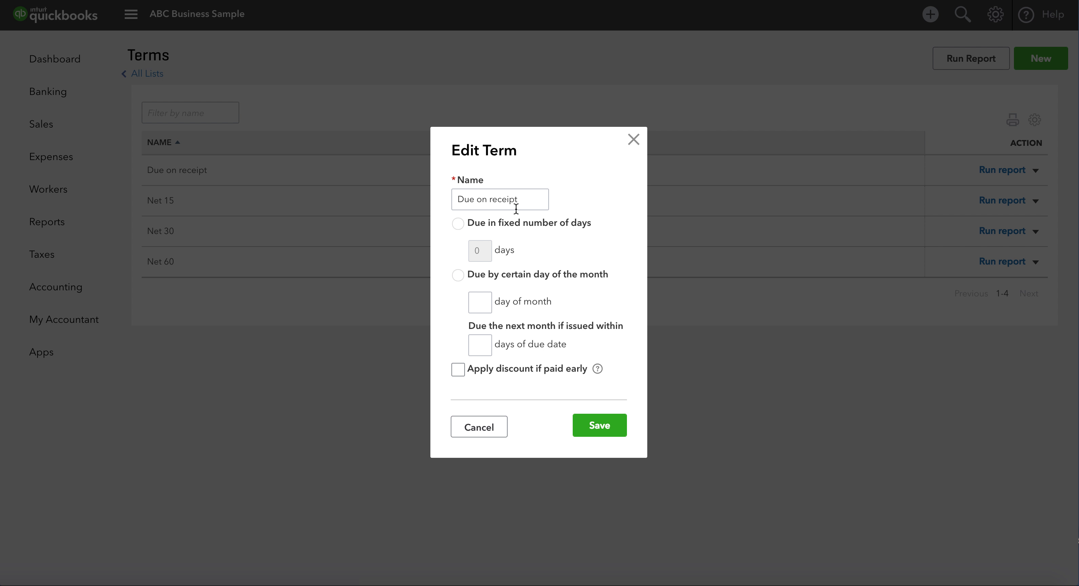
{"action": "left_click", "coordinate": [457, 223]}
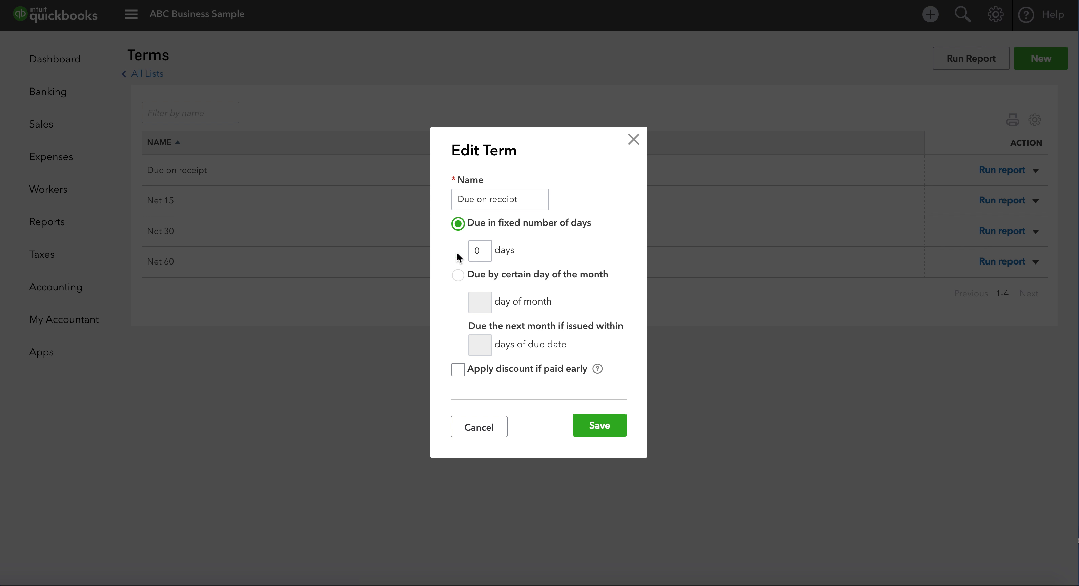
{"action": "left_click", "coordinate": [458, 274]}
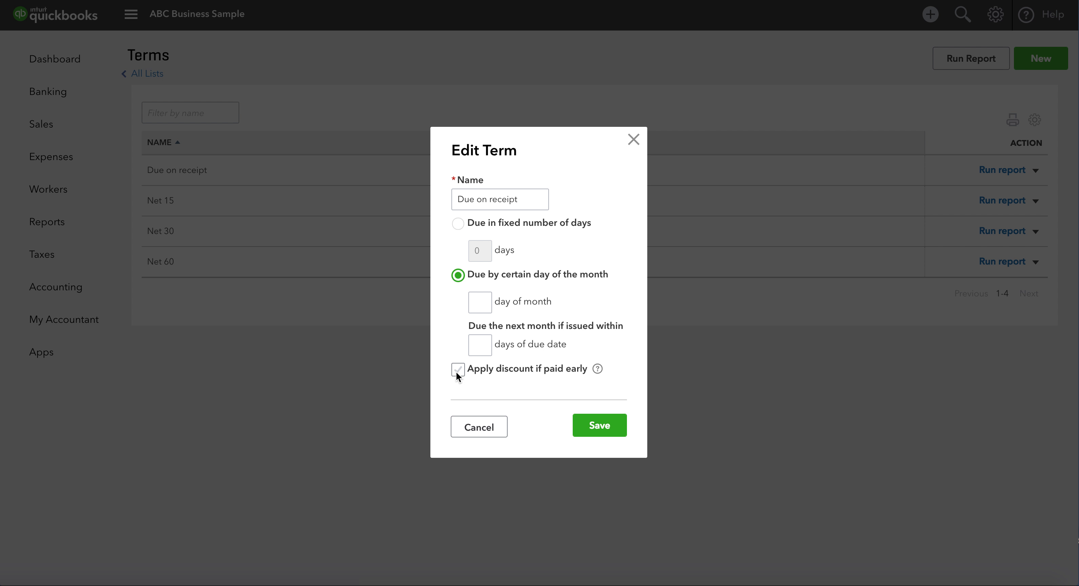
{"action": "left_click", "coordinate": [547, 199]}
{"action": "left_click", "coordinate": [458, 224]}
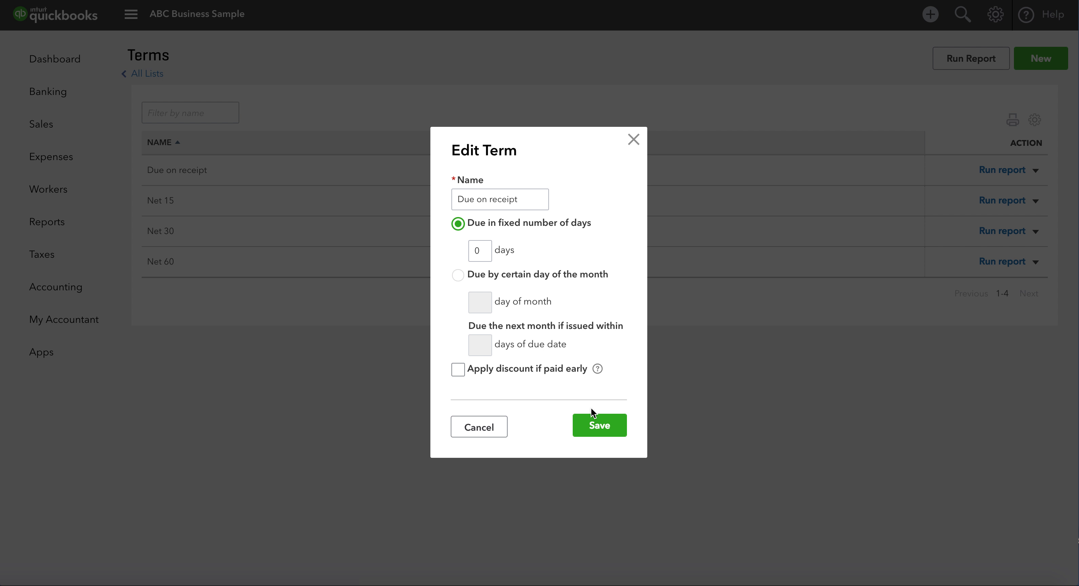
{"action": "left_click", "coordinate": [596, 425]}
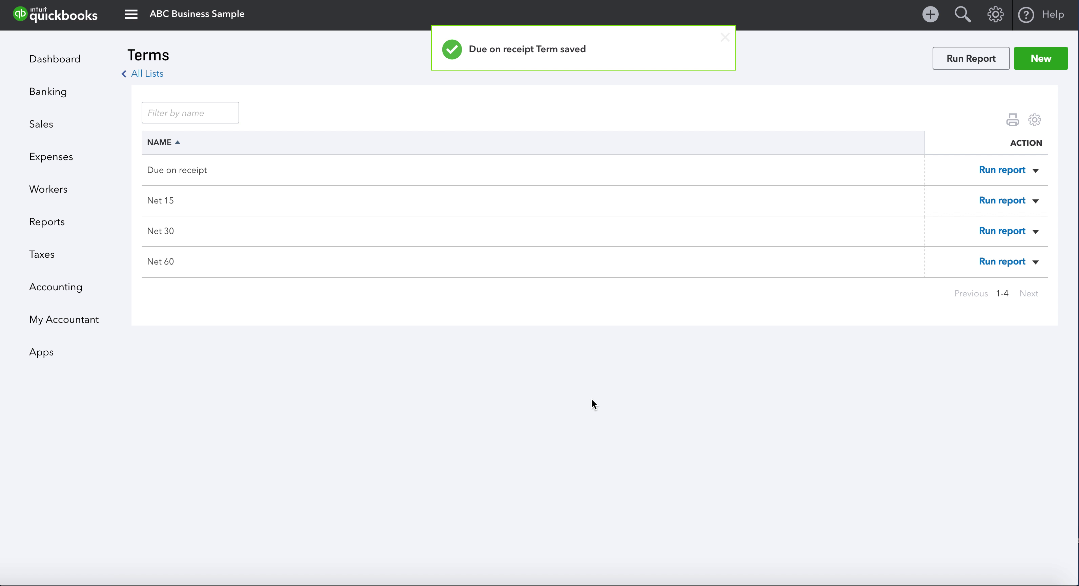
Step: Examine the due-day settings of the Net 15, Net 30 and Net 60 terms, closing each without changes
{"action": "left_click", "coordinate": [1037, 202]}
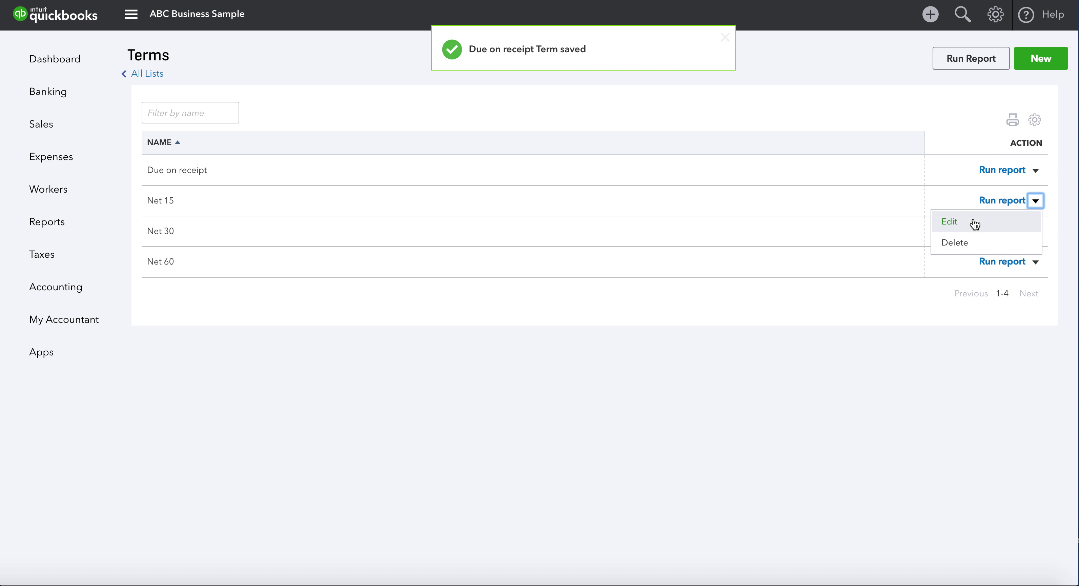
{"action": "left_click", "coordinate": [960, 220]}
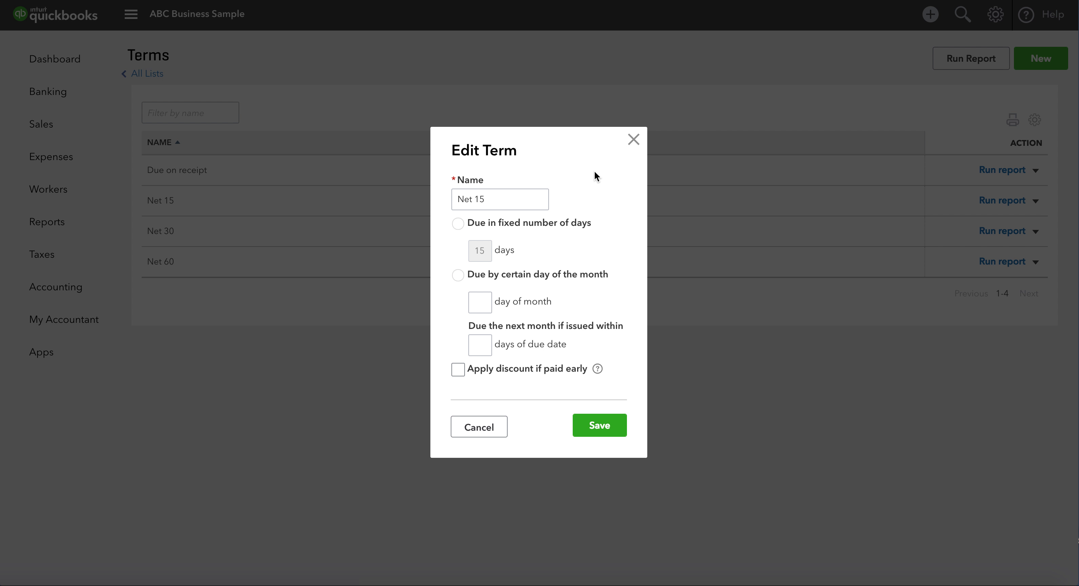
{"action": "left_click", "coordinate": [502, 422]}
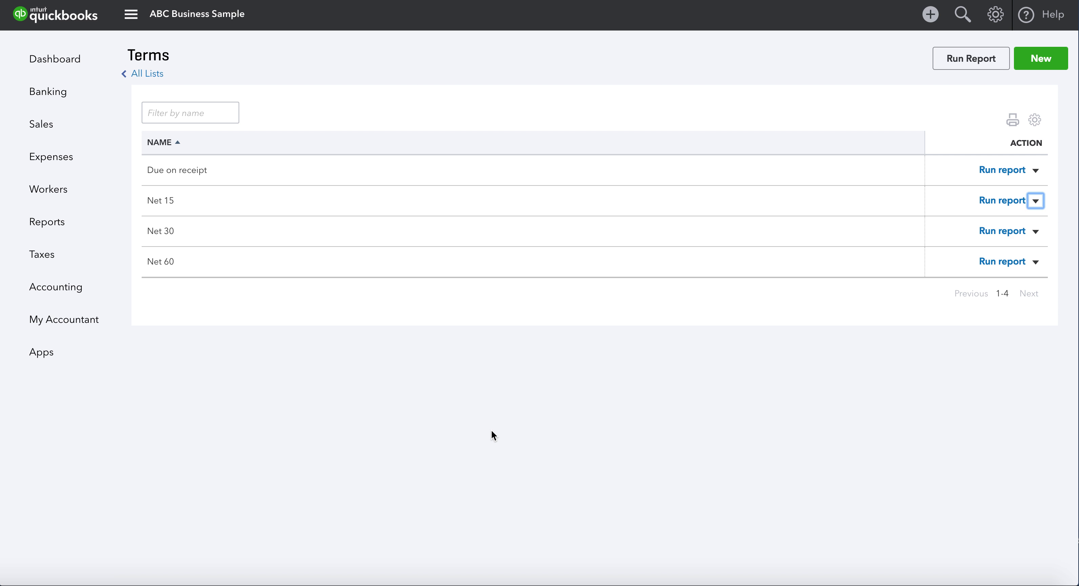
{"action": "left_click", "coordinate": [1034, 237]}
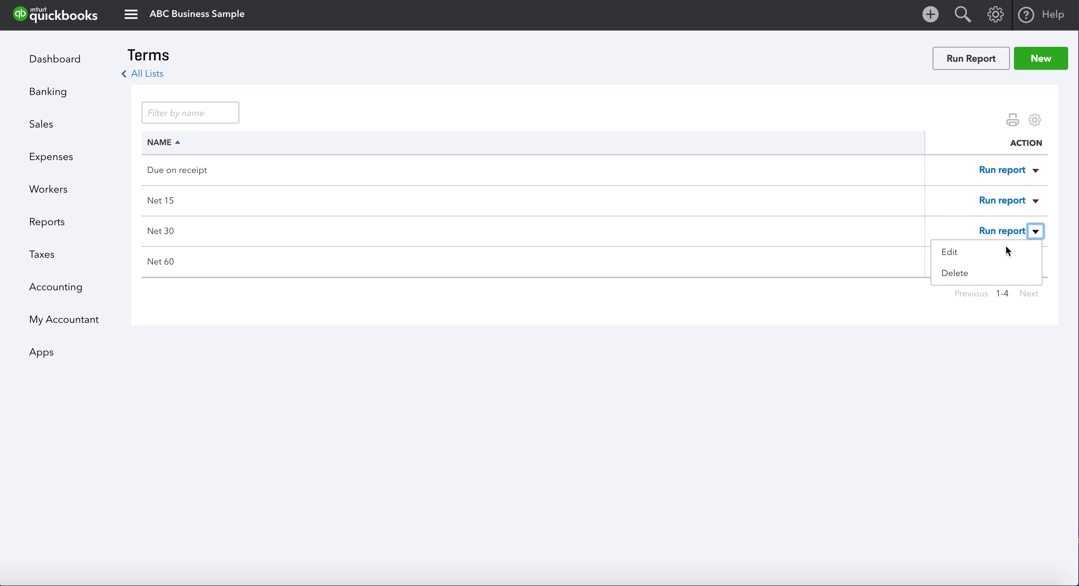
{"action": "left_click", "coordinate": [956, 252]}
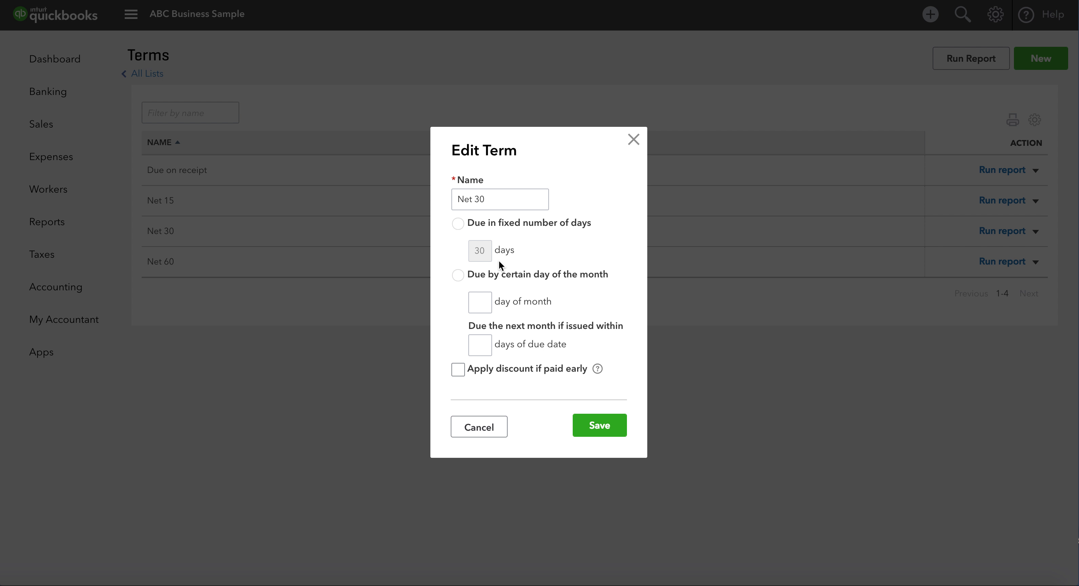
{"action": "left_click", "coordinate": [478, 428]}
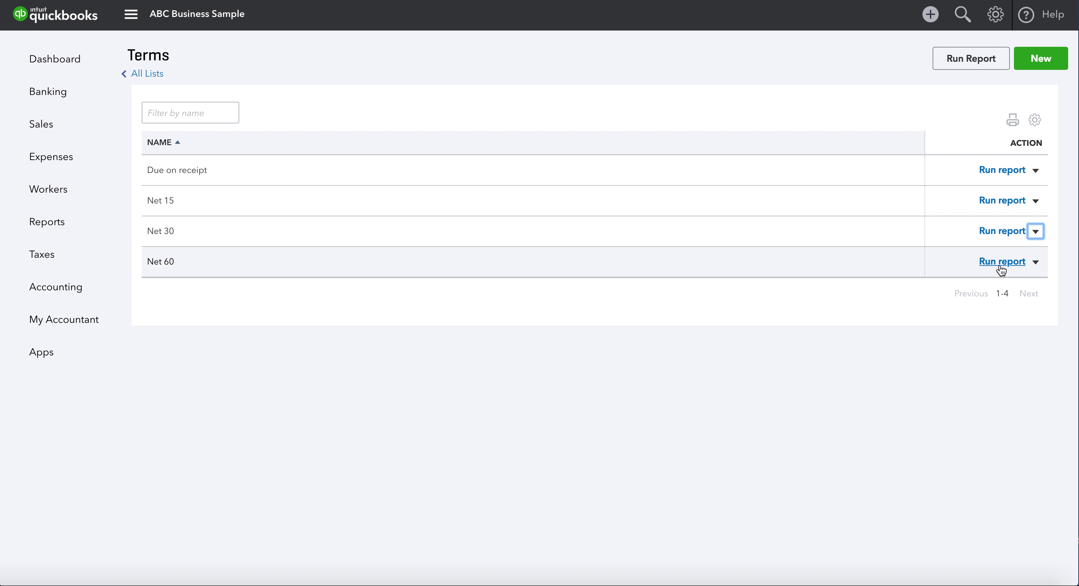
{"action": "left_click", "coordinate": [1036, 261]}
{"action": "left_click", "coordinate": [982, 287]}
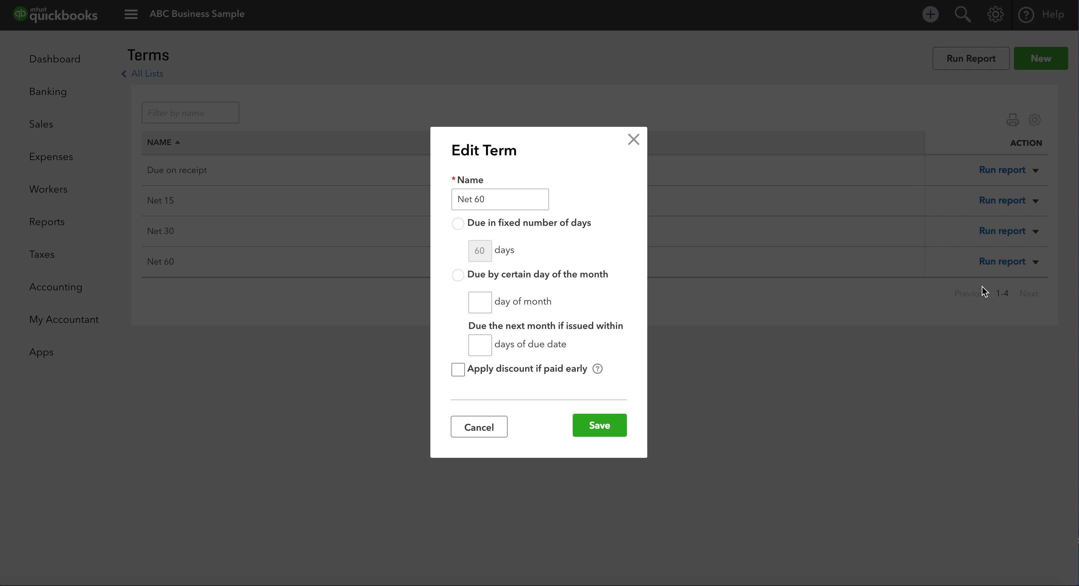
{"action": "left_click", "coordinate": [633, 140]}
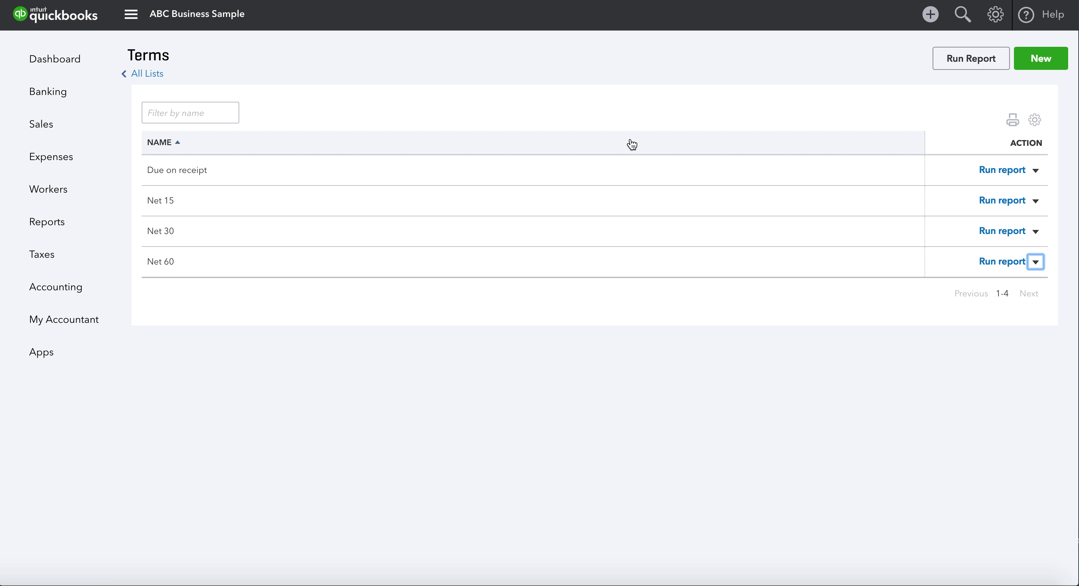
Step: Start a new term named "2% 10 Net 30", due in a fixed number of 30 days
{"action": "left_click", "coordinate": [1031, 60]}
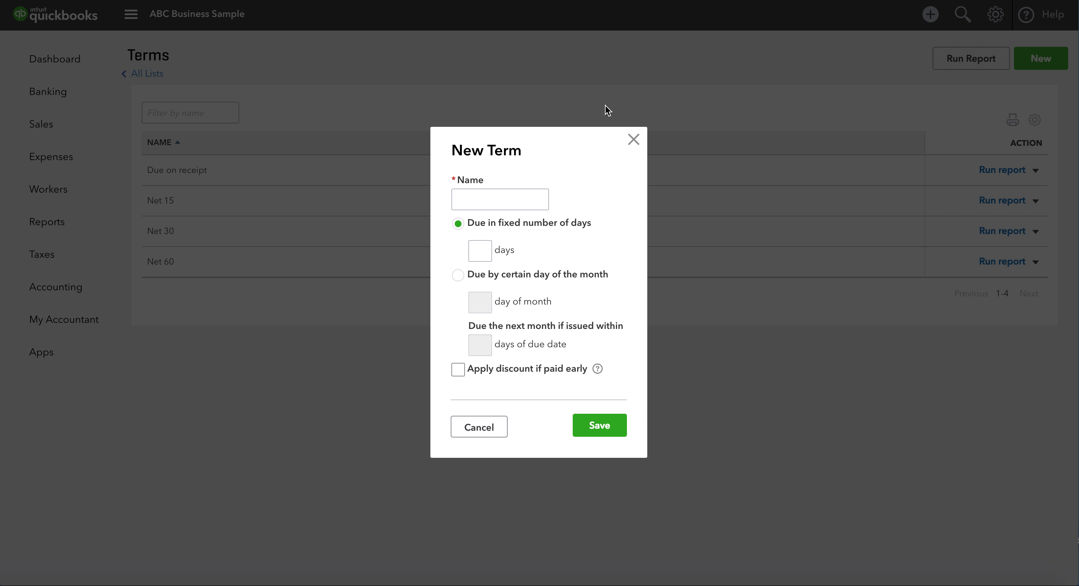
{"action": "left_click", "coordinate": [504, 198]}
{"action": "type", "text": "2% 10 Net 30"}
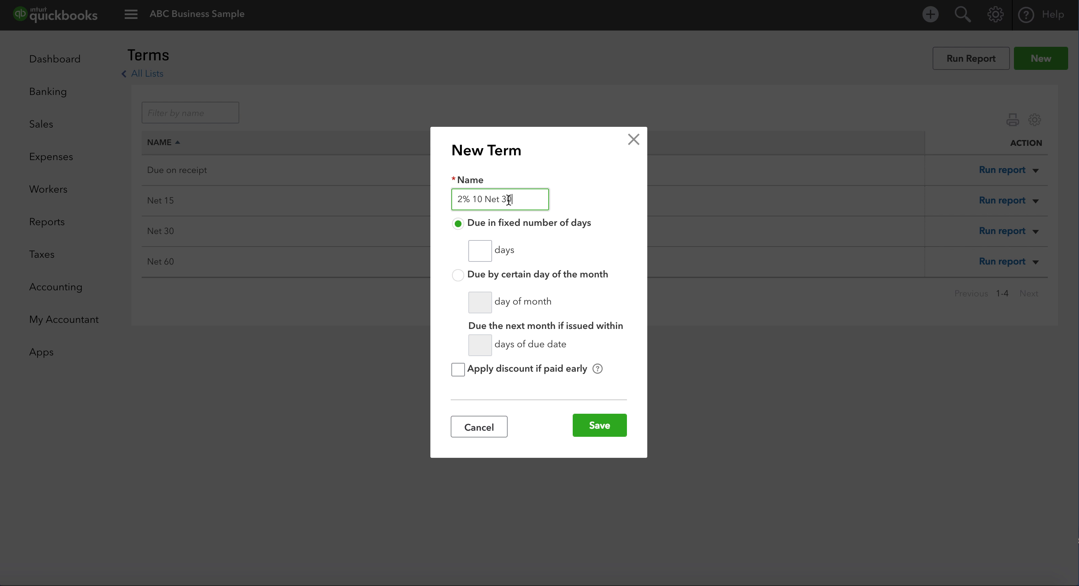
{"action": "left_click", "coordinate": [477, 250]}
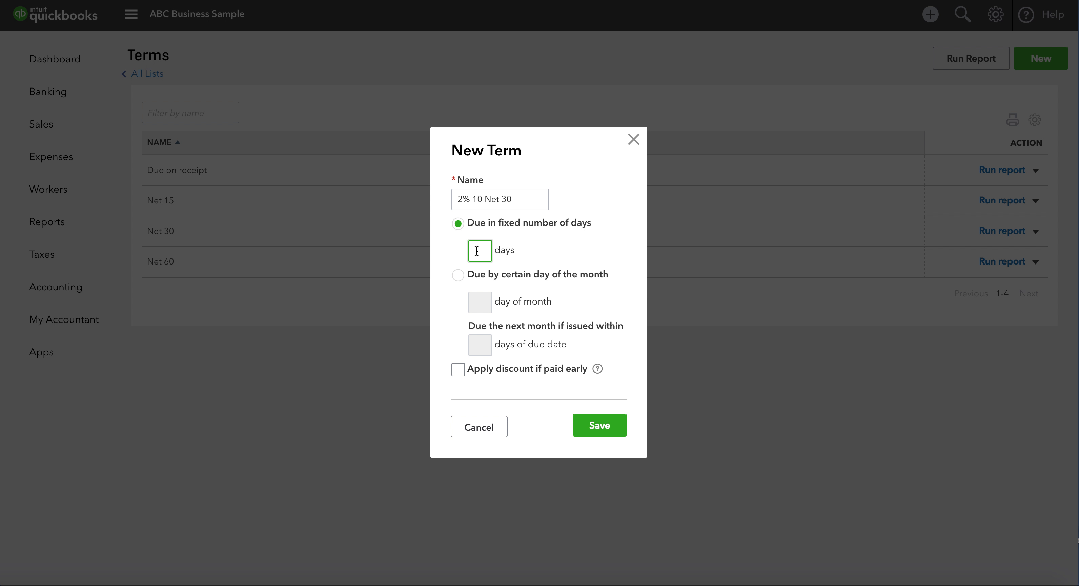
{"action": "type", "text": "30"}
Step: Apply an early-payment discount of 2% if paid within 10 days to the new term, and save it
{"action": "left_click", "coordinate": [456, 372]}
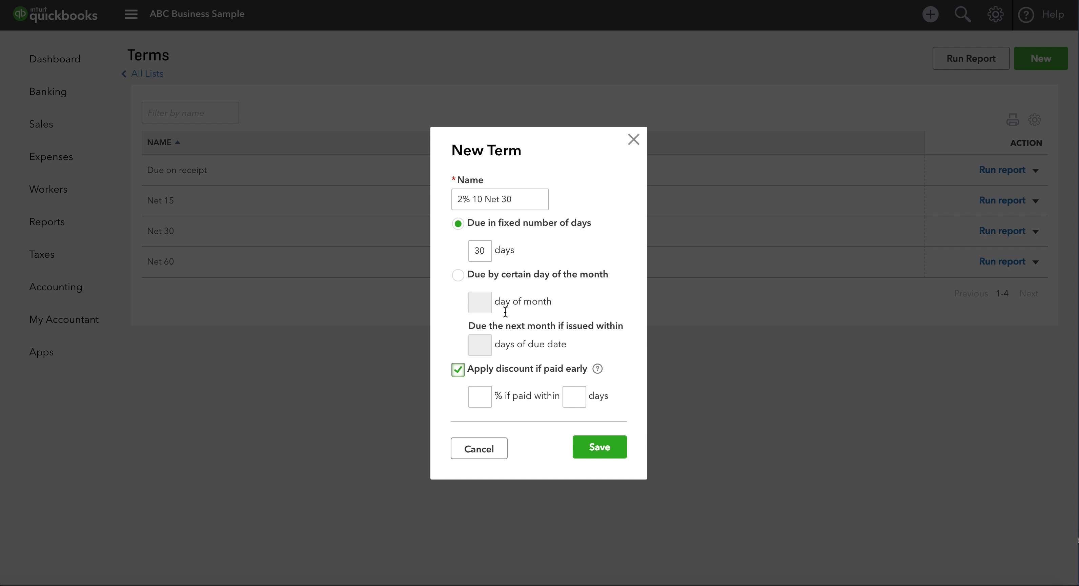
{"action": "left_click", "coordinate": [480, 396]}
{"action": "type", "text": "2"}
{"action": "left_click", "coordinate": [574, 396]}
{"action": "type", "text": "10"}
{"action": "left_click", "coordinate": [599, 449]}
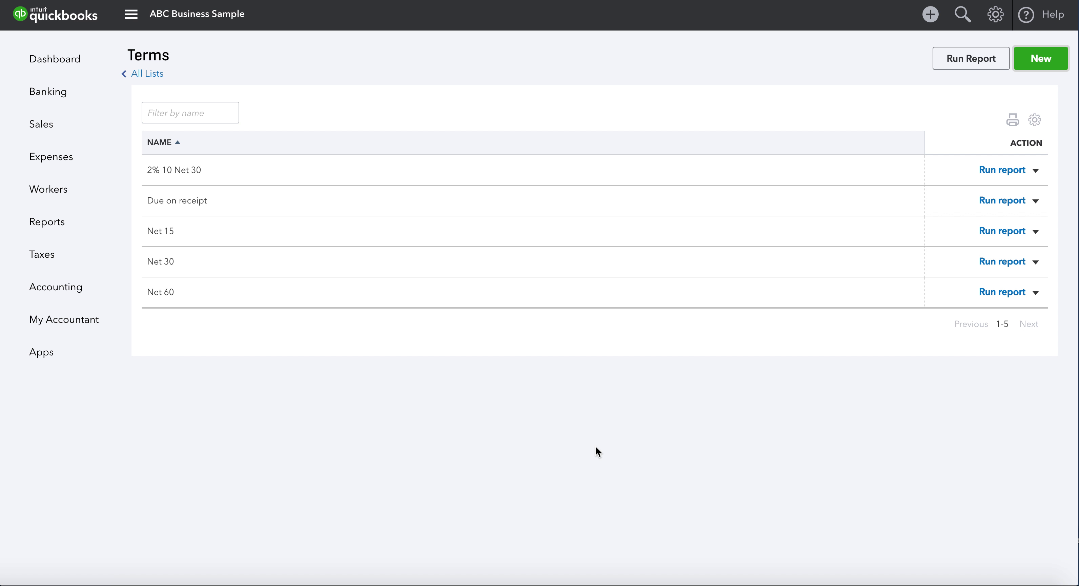
Step: Reopen invoice 1001, view its available terms and the form for adding a new term, and dismiss the form
{"action": "left_click", "coordinate": [47, 124]}
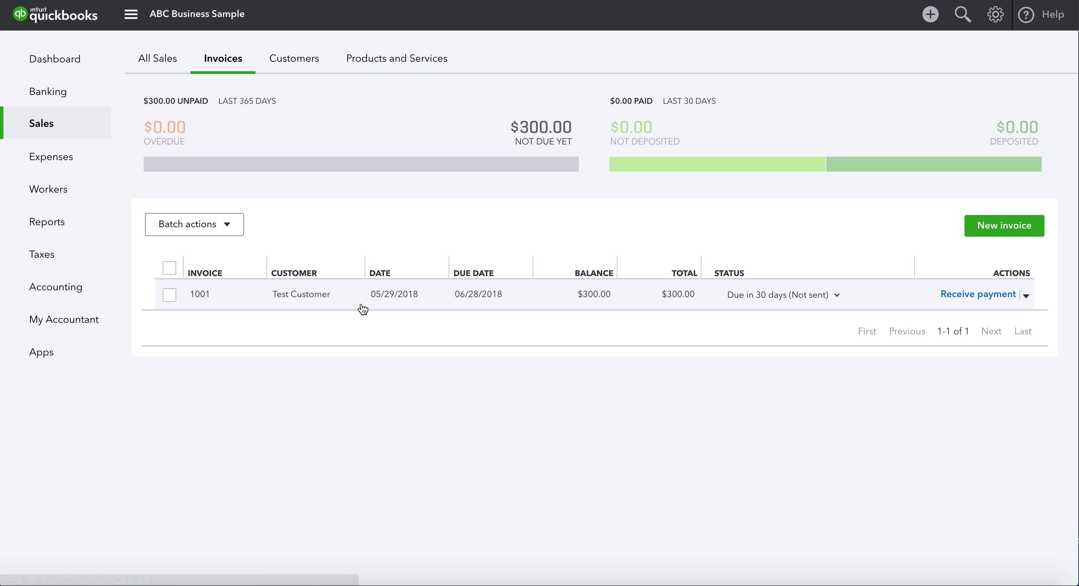
{"action": "left_click", "coordinate": [392, 294]}
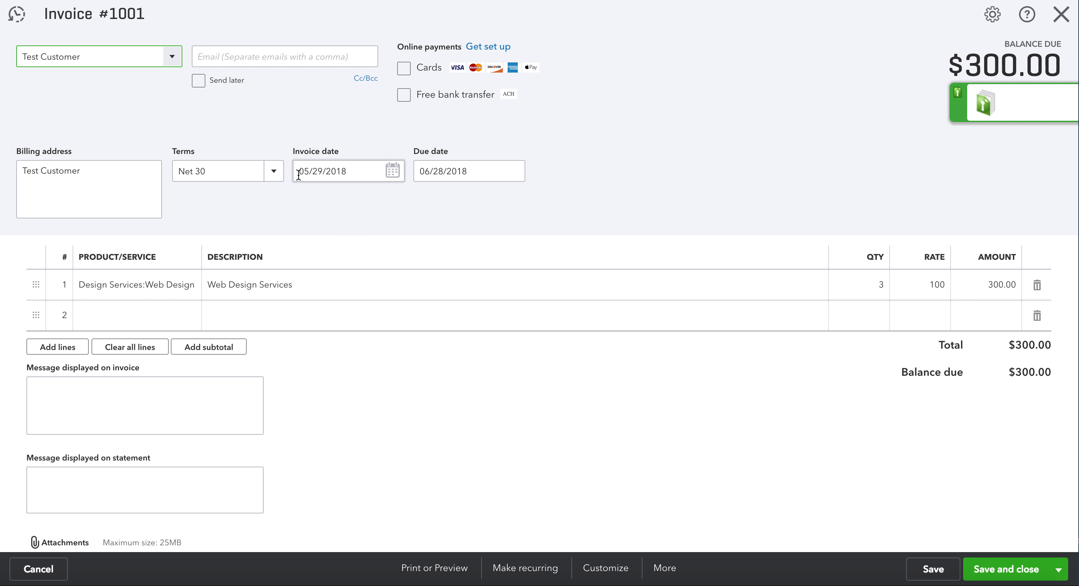
{"action": "left_click", "coordinate": [280, 179]}
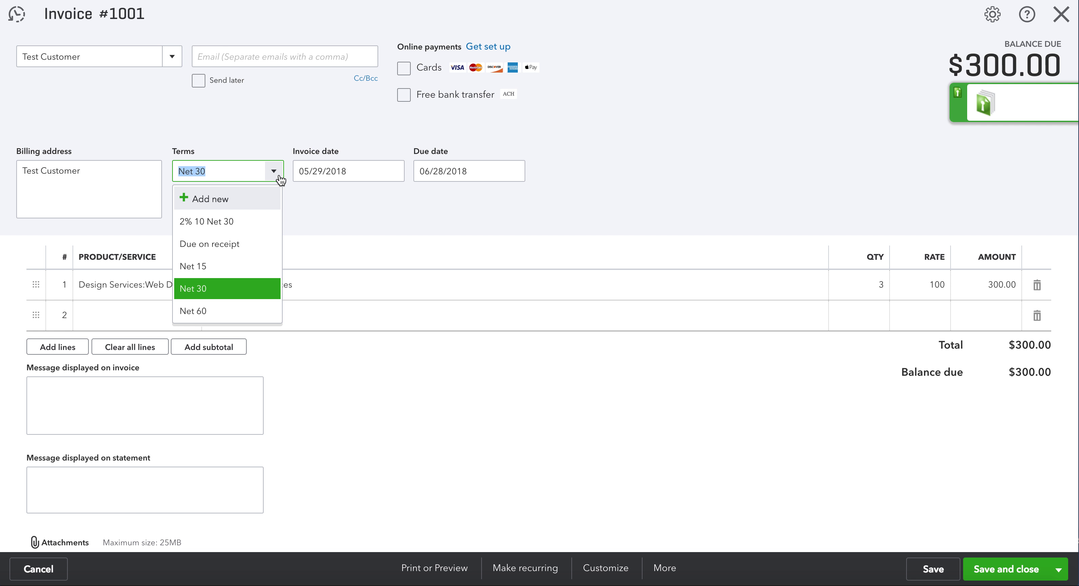
{"action": "left_click", "coordinate": [226, 203]}
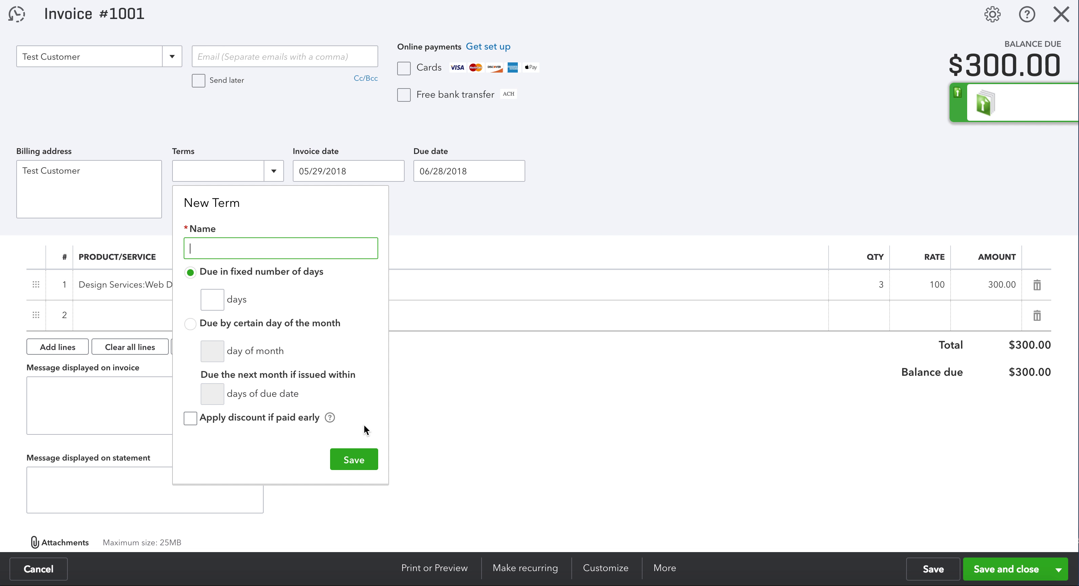
{"action": "left_click", "coordinate": [507, 433]}
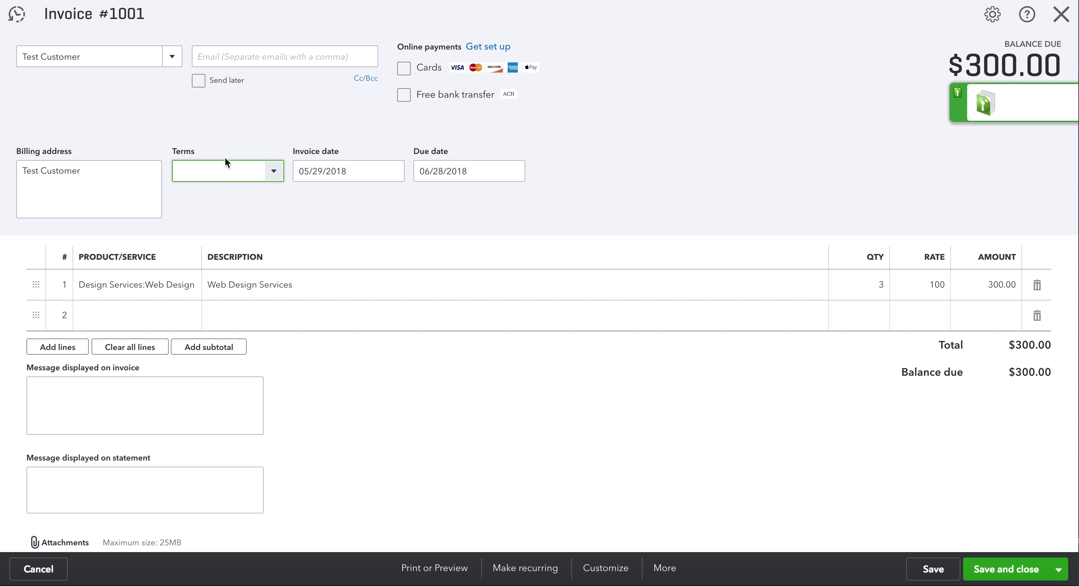
Step: Set the invoice's terms to Due on receipt and its invoice date to 06/01/2018
{"action": "left_click", "coordinate": [274, 171]}
{"action": "left_click", "coordinate": [227, 247]}
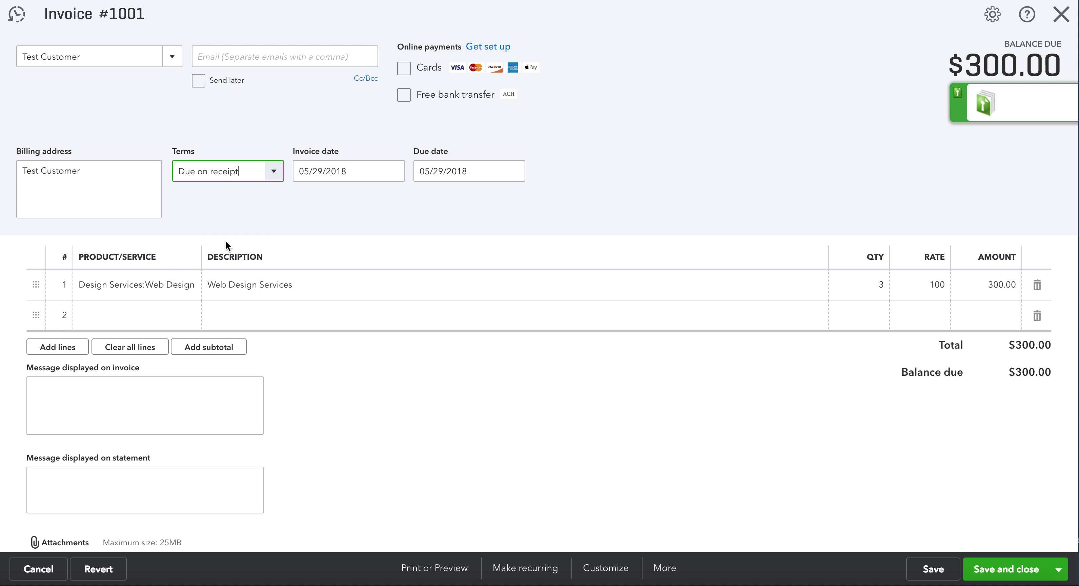
{"action": "key", "text": "Tab"}
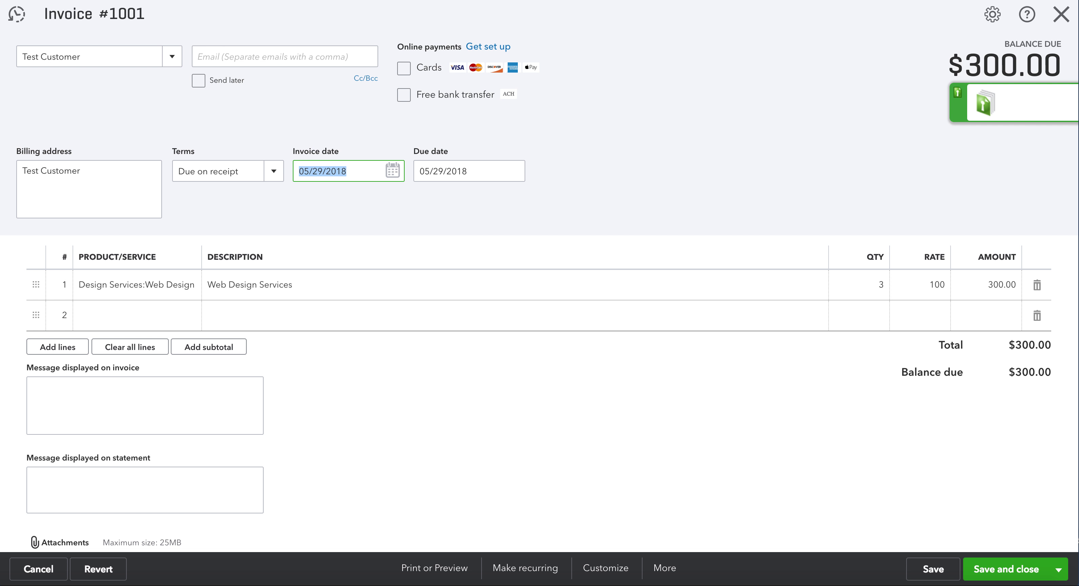
{"action": "type", "text": "06"}
{"action": "type", "text": "/01"}
{"action": "key", "text": "Tab"}
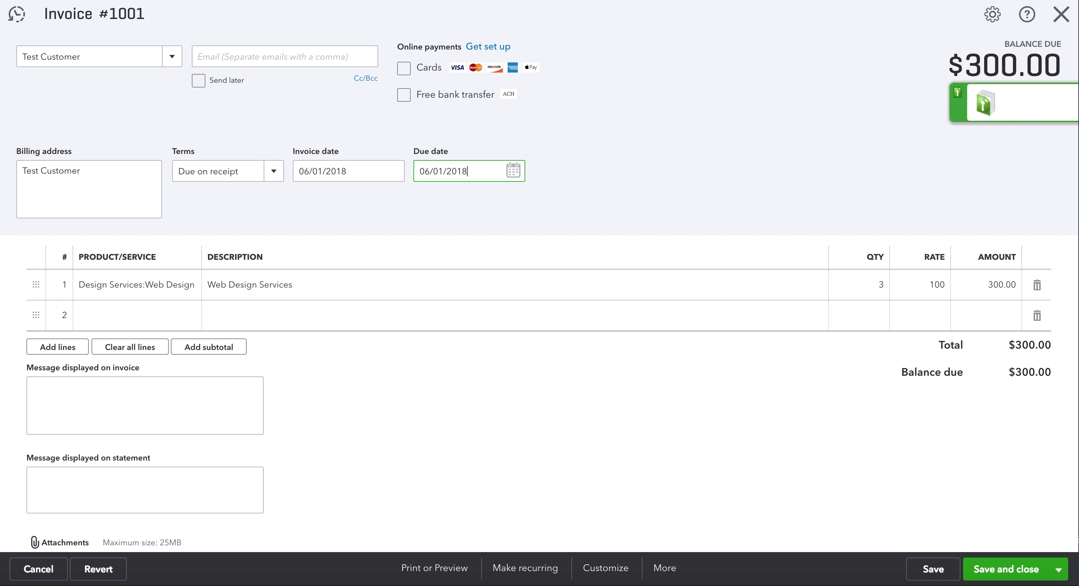
Step: Try the Net 15 terms on the invoice, followed by Net 30, to compare the calculated due dates
{"action": "key", "text": "shift+Tab"}
{"action": "left_click", "coordinate": [273, 175]}
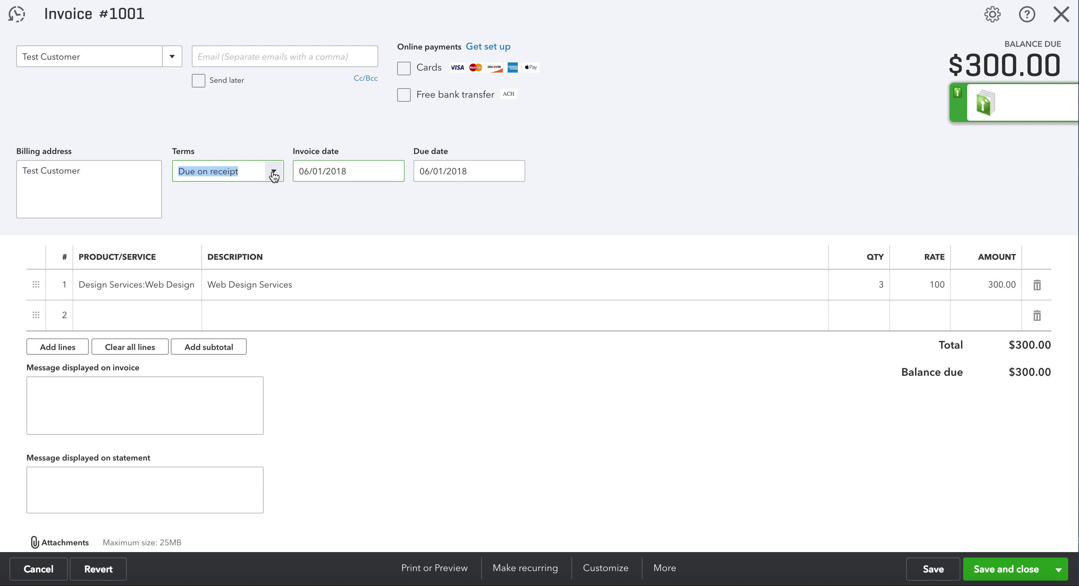
{"action": "left_click", "coordinate": [273, 175]}
{"action": "left_click", "coordinate": [217, 268]}
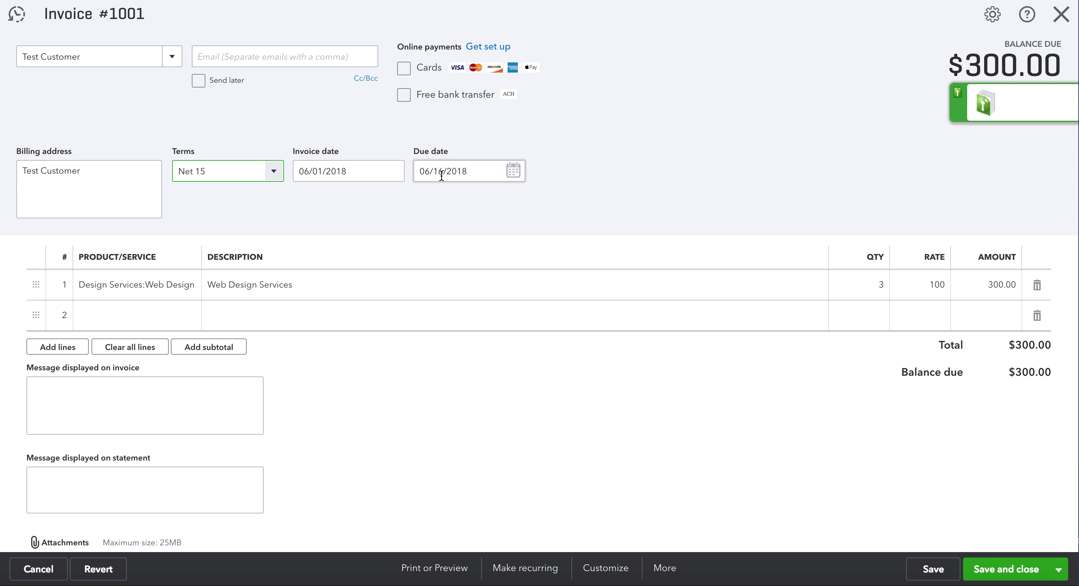
{"action": "left_click", "coordinate": [268, 178]}
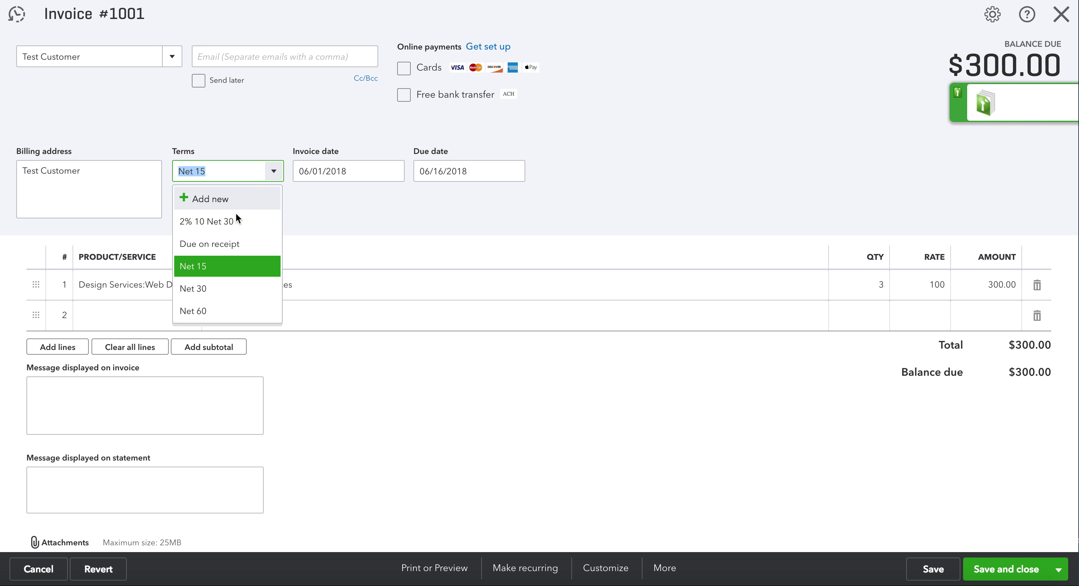
{"action": "left_click", "coordinate": [217, 288]}
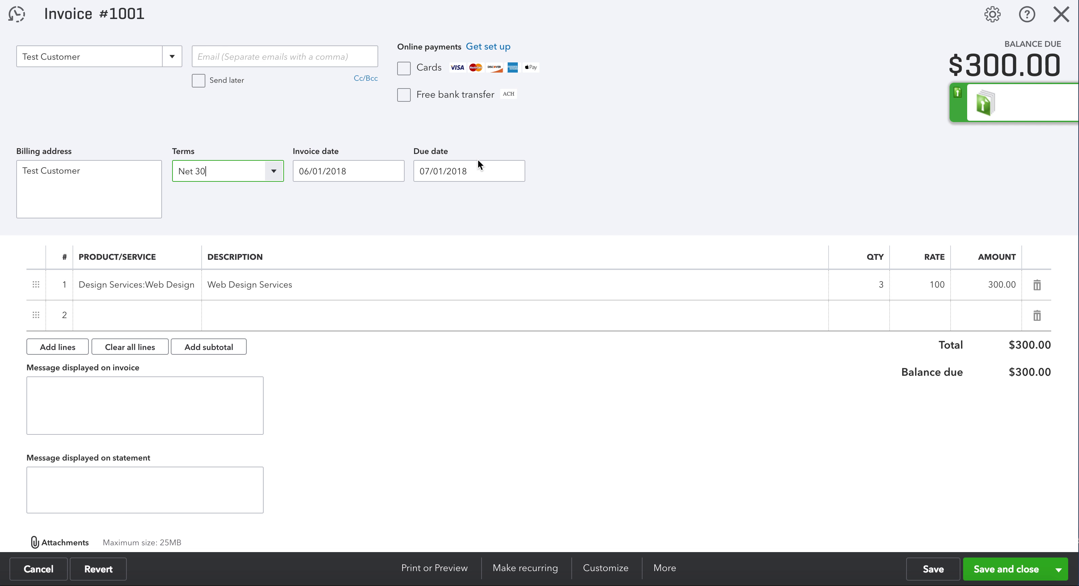
Step: Set the invoice's terms to Net 60 and select the calculated due date
{"action": "left_click", "coordinate": [273, 179]}
{"action": "left_click", "coordinate": [237, 305]}
{"action": "left_click", "coordinate": [481, 170]}
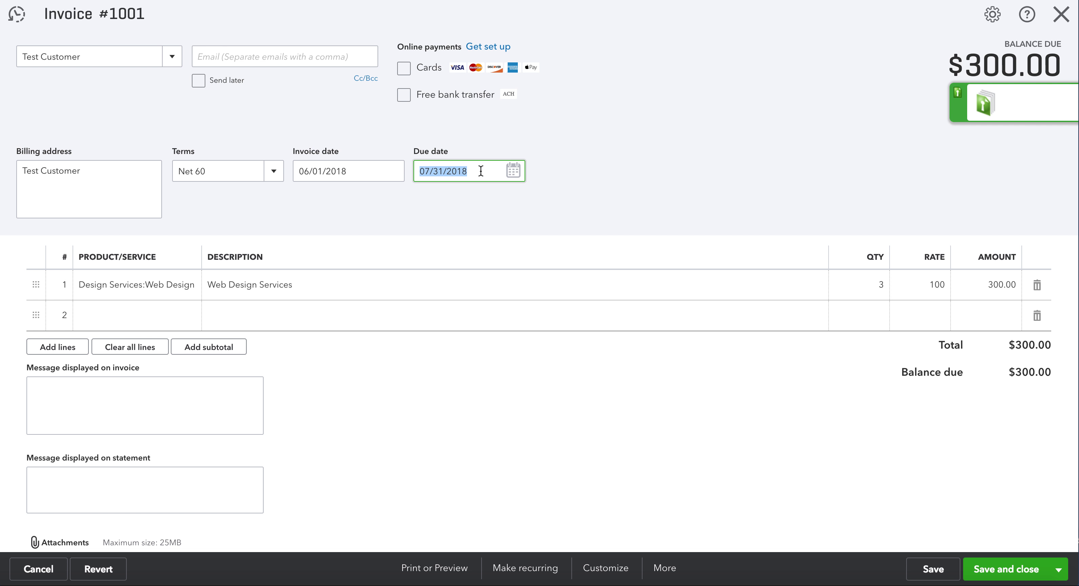